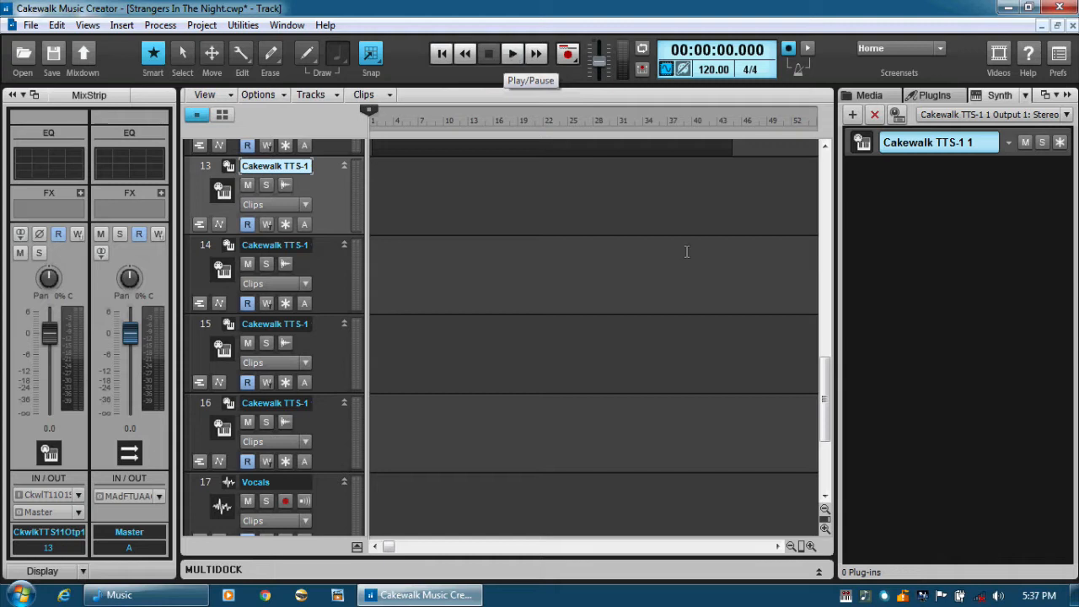
Step: Play the song from the start to hear its tempo with the upper tracks in view, and stop playback
{"action": "left_click_drag", "start_coordinate": [829, 410], "coordinate": [815, 251]}
{"action": "left_click", "coordinate": [512, 54]}
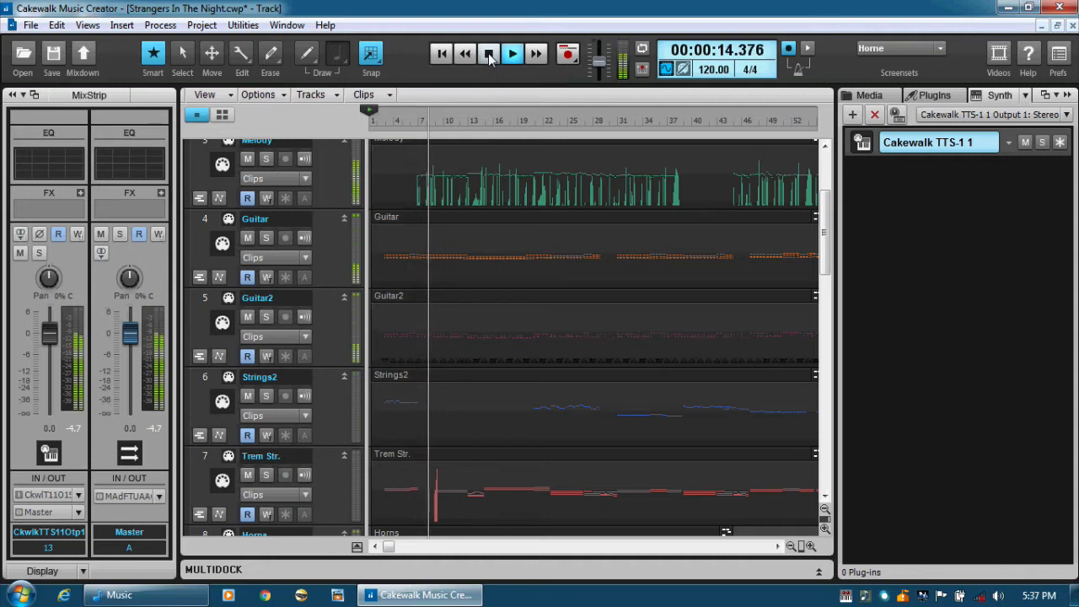
{"action": "left_click", "coordinate": [489, 54]}
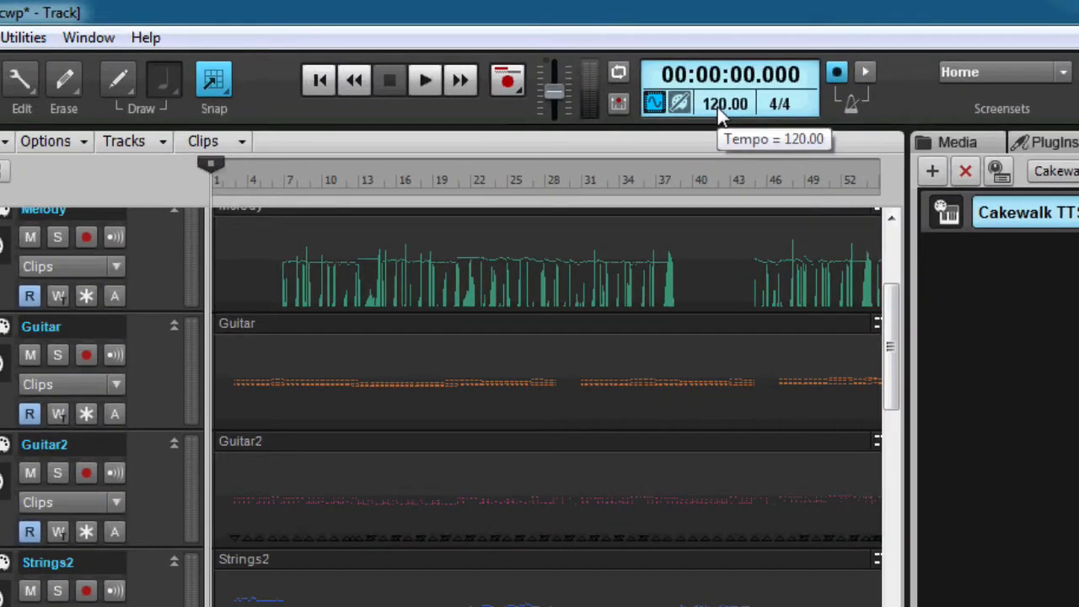
Step: Set the project tempo to 90
{"action": "double_click", "coordinate": [714, 70]}
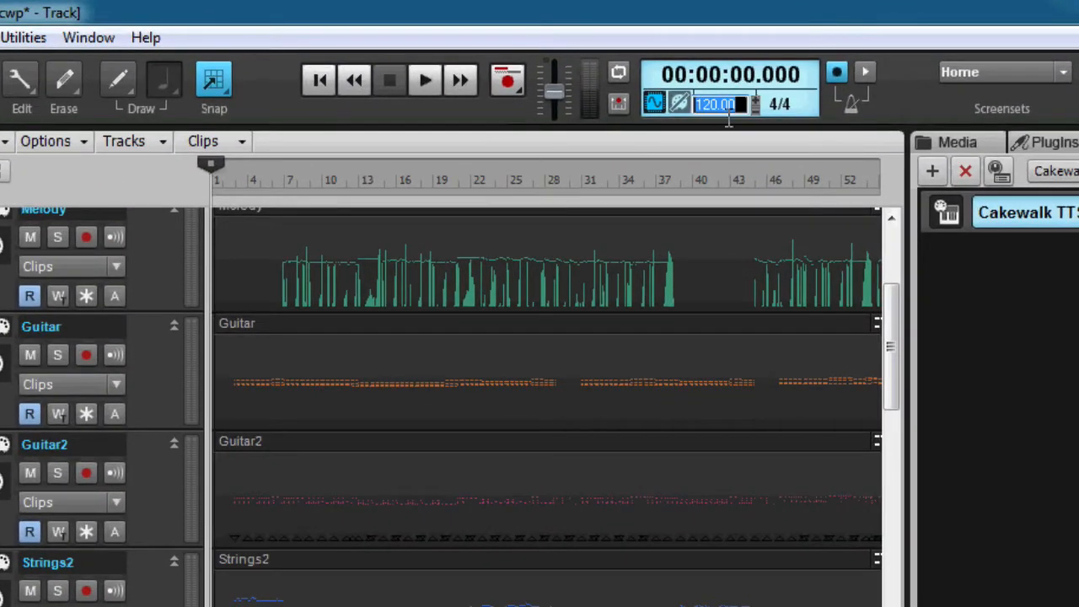
{"action": "type", "text": "90"}
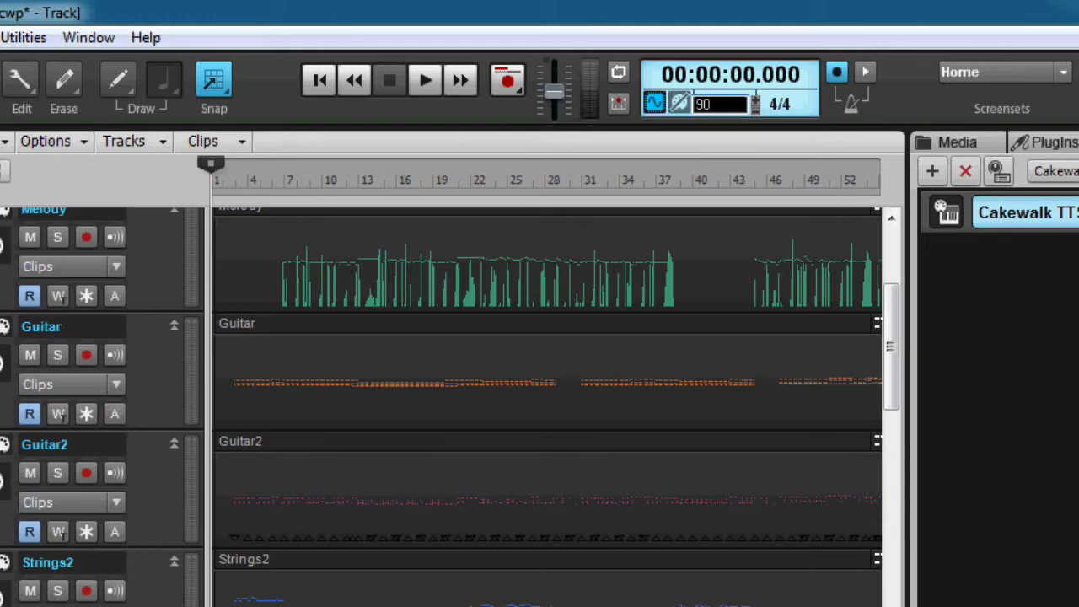
{"action": "key", "text": "Return"}
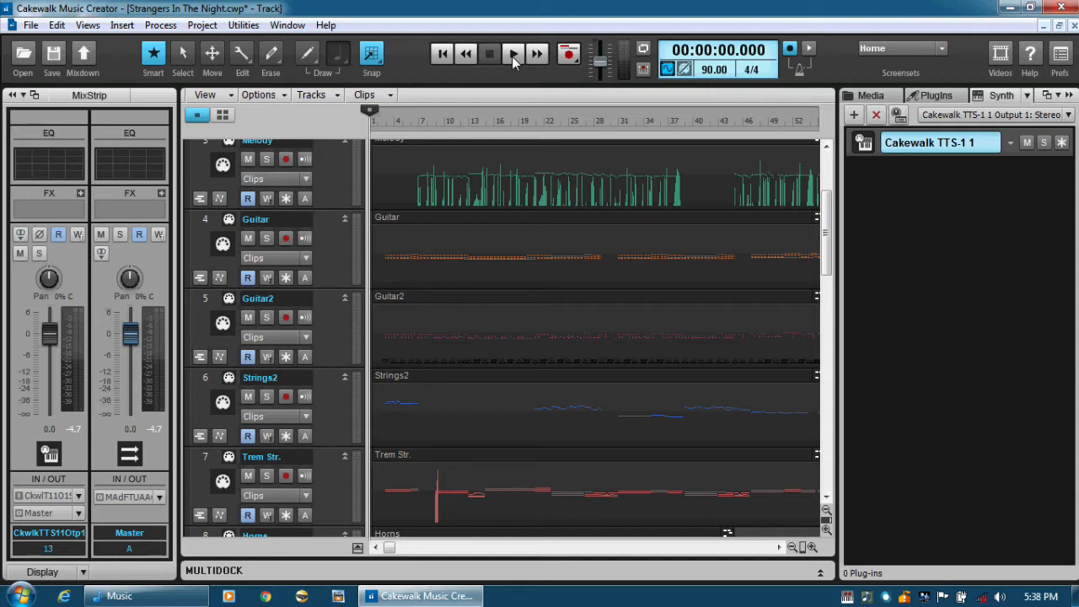
Step: Open the Cakewalk TTS-1 synth and preview the instrument sounds on channels 2 to 6 and 8 to 12
{"action": "left_click", "coordinate": [863, 145]}
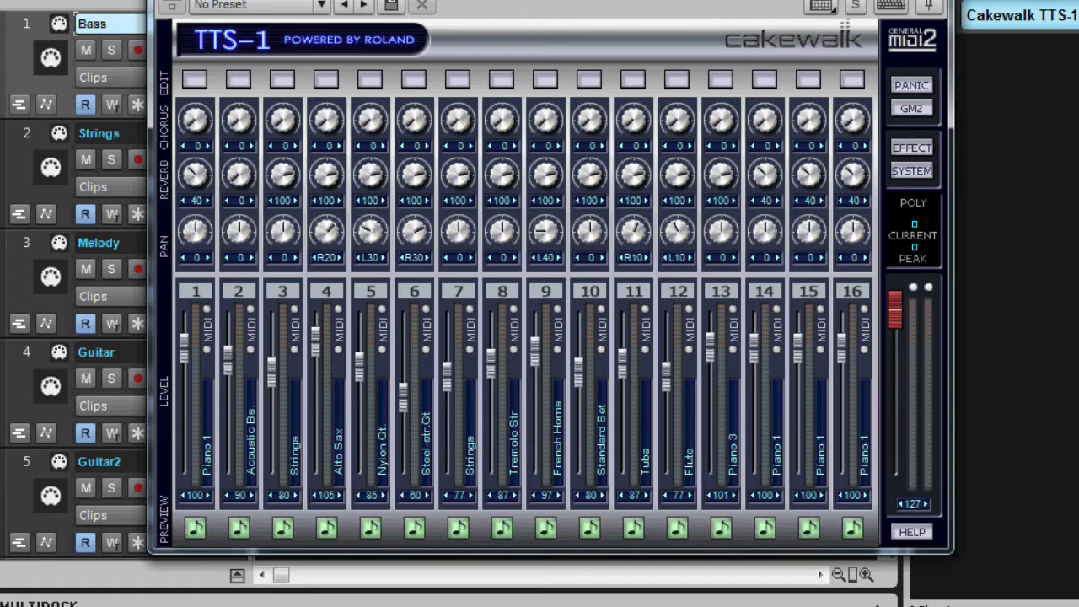
{"action": "left_click", "coordinate": [239, 529]}
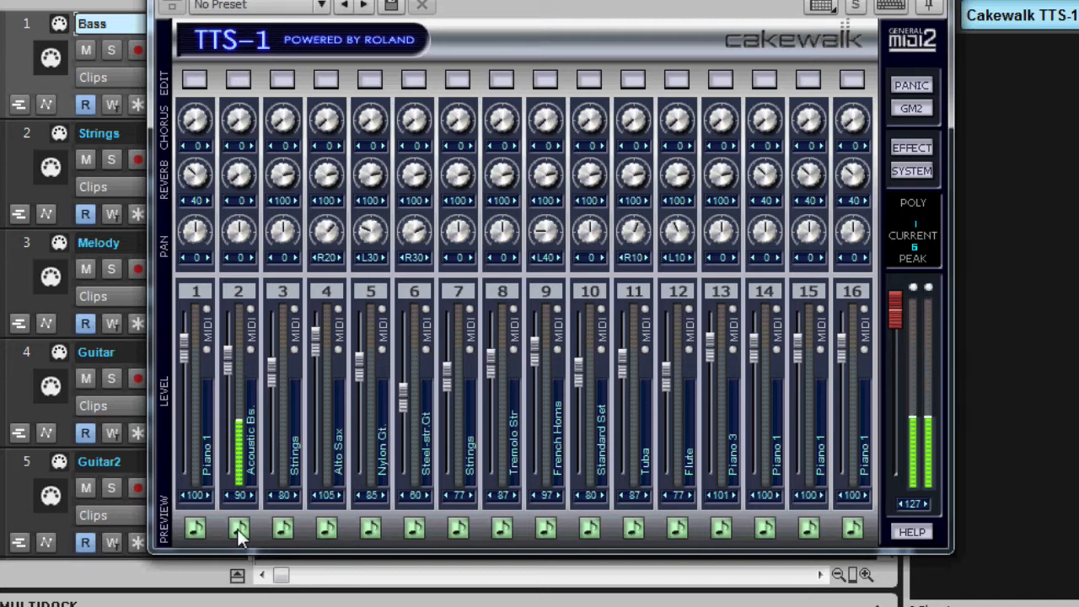
{"action": "left_click", "coordinate": [282, 529]}
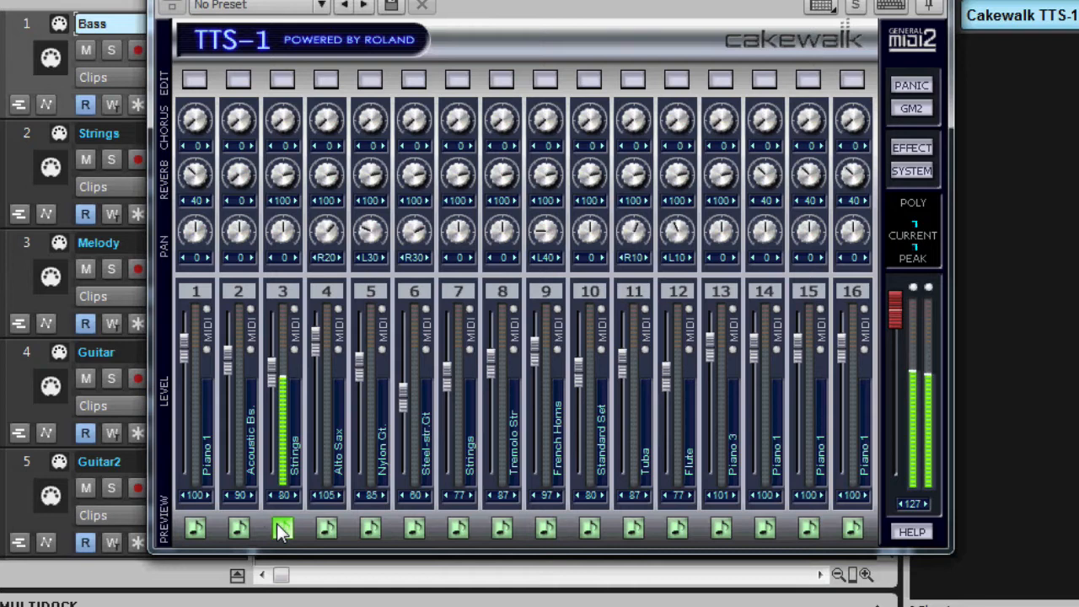
{"action": "left_click", "coordinate": [327, 528]}
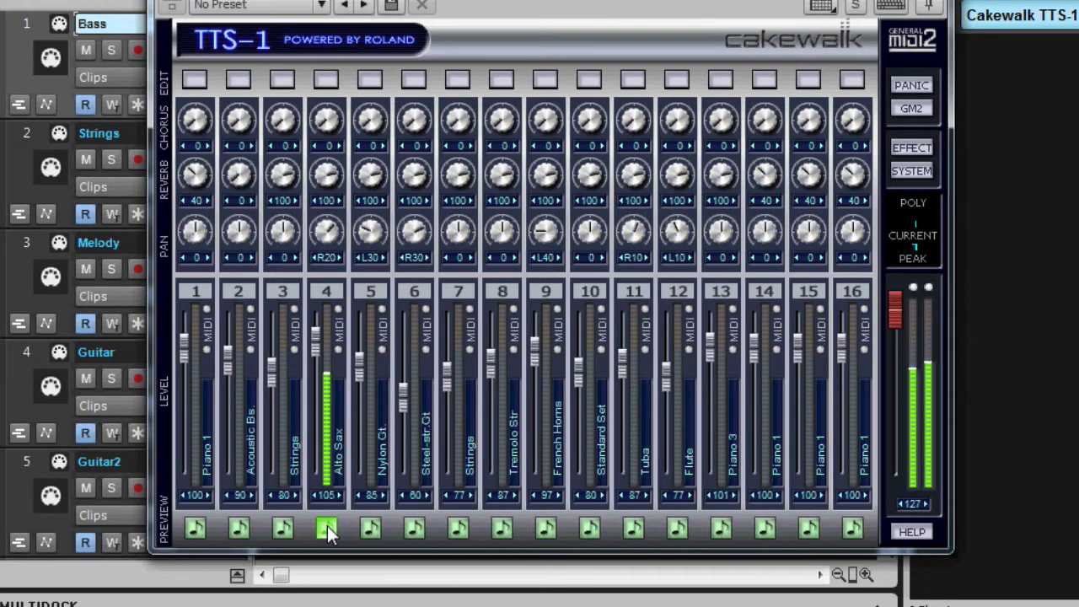
{"action": "left_click", "coordinate": [371, 529]}
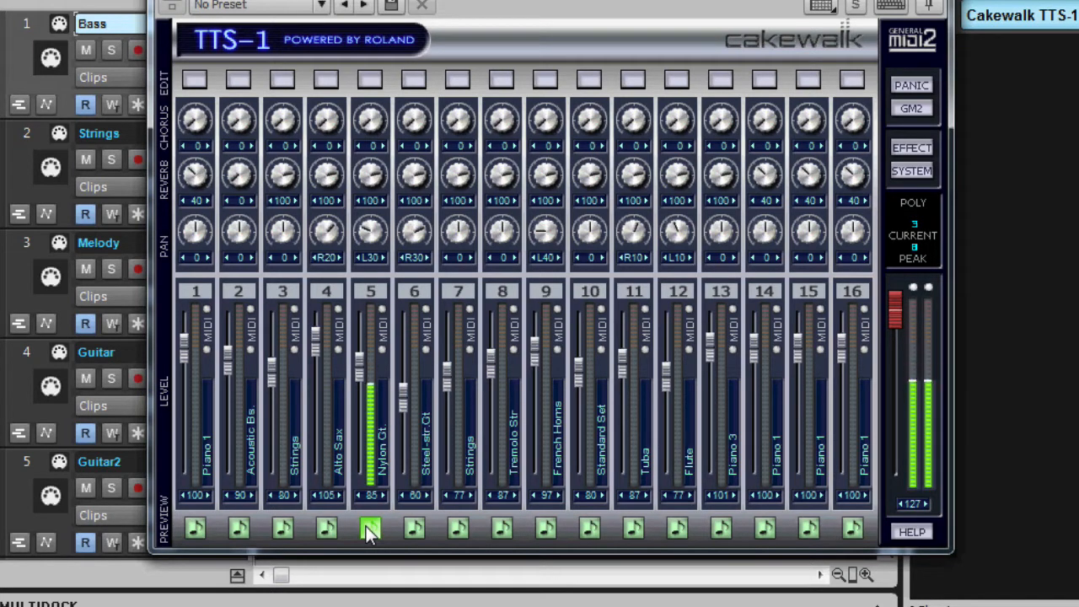
{"action": "left_click", "coordinate": [415, 528]}
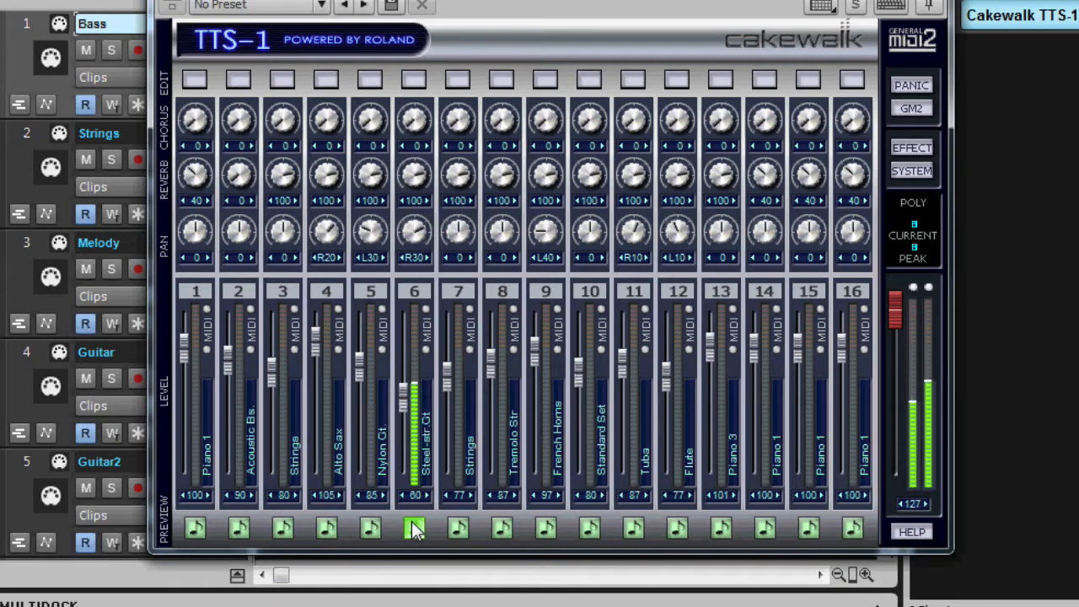
{"action": "left_click", "coordinate": [503, 529]}
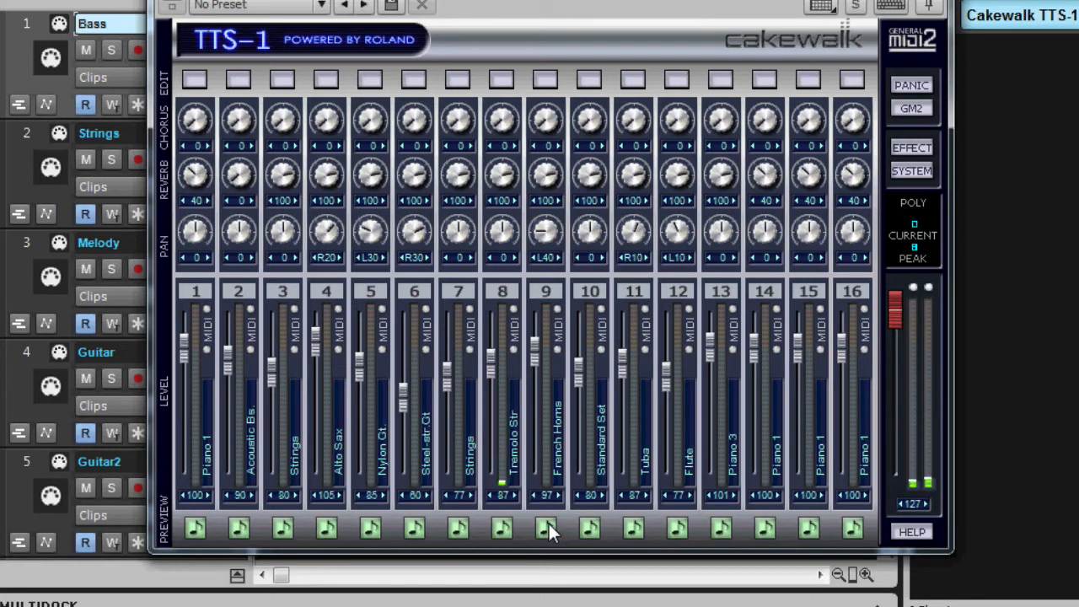
{"action": "left_click", "coordinate": [547, 529]}
{"action": "left_click", "coordinate": [591, 529]}
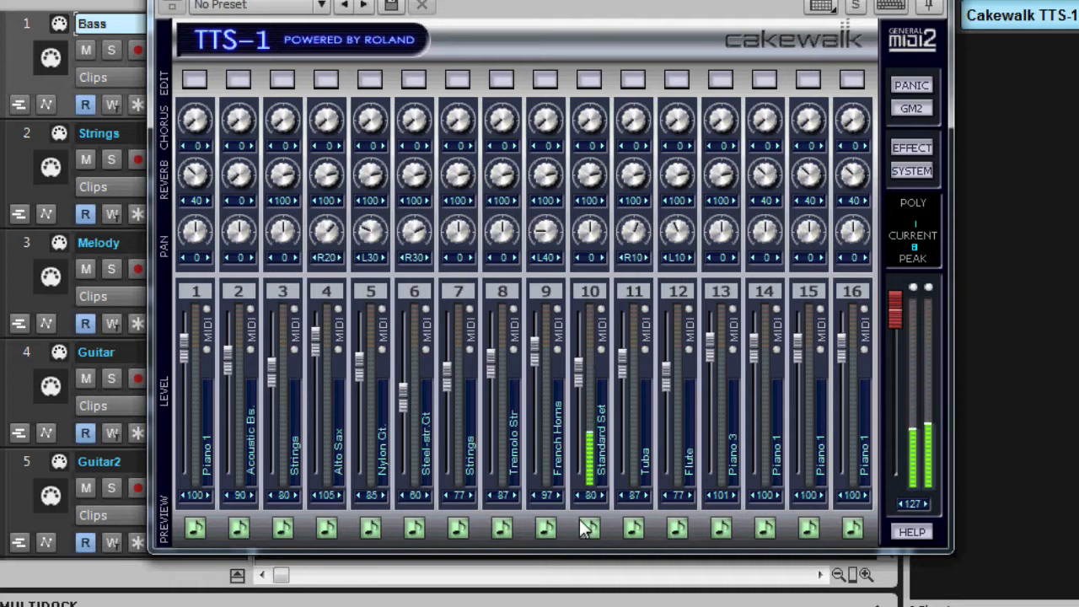
{"action": "left_click", "coordinate": [634, 529]}
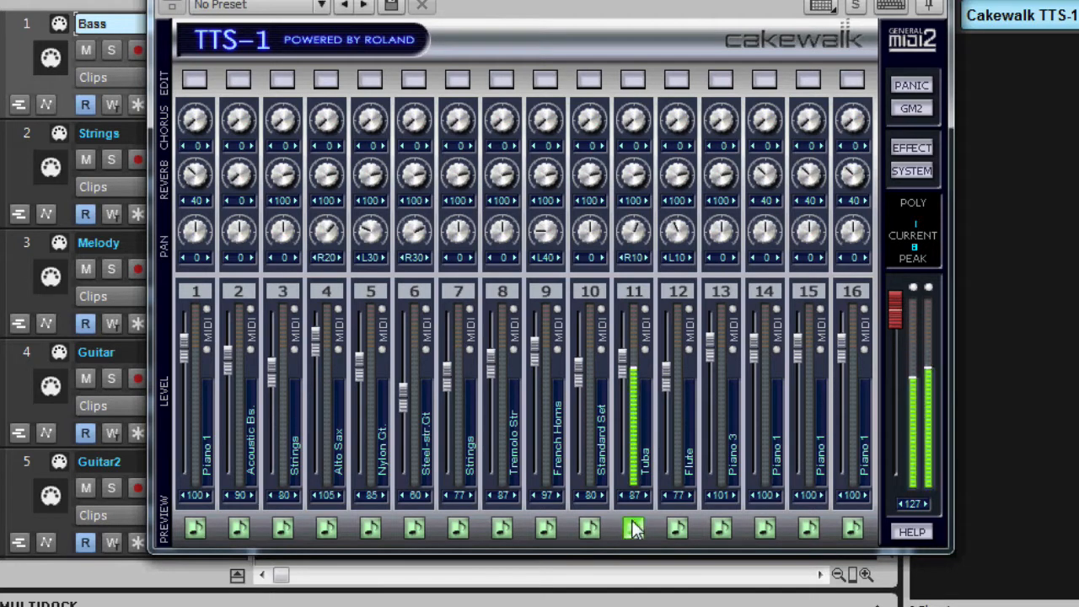
{"action": "left_click", "coordinate": [679, 529]}
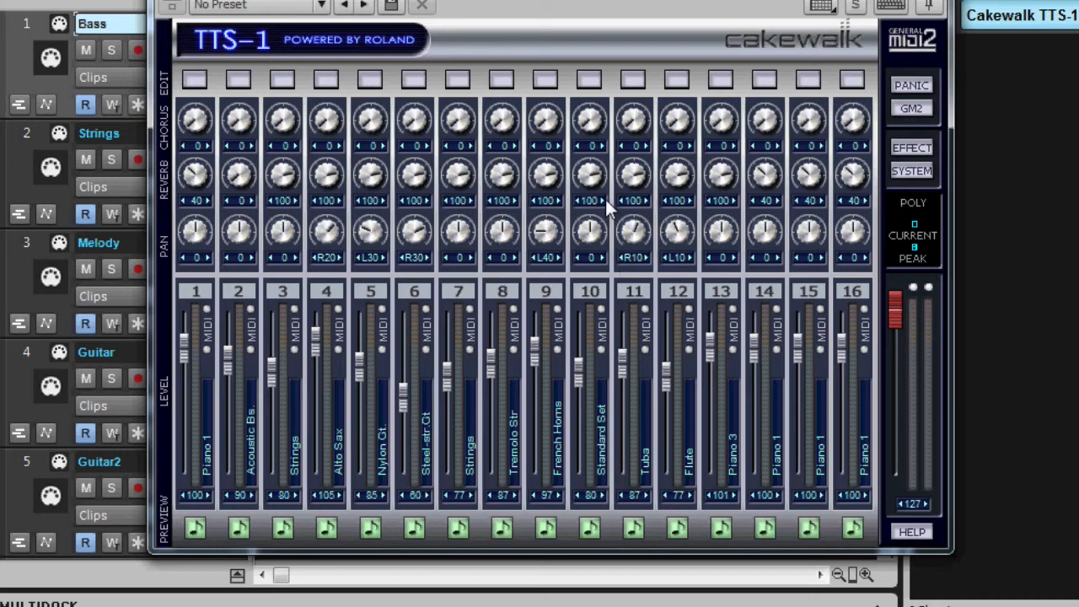
Step: Change the TTS-1 channel 10 drum kit to the 033 Jazz Set preset, close its editor and preview the kit
{"action": "left_click", "coordinate": [590, 80]}
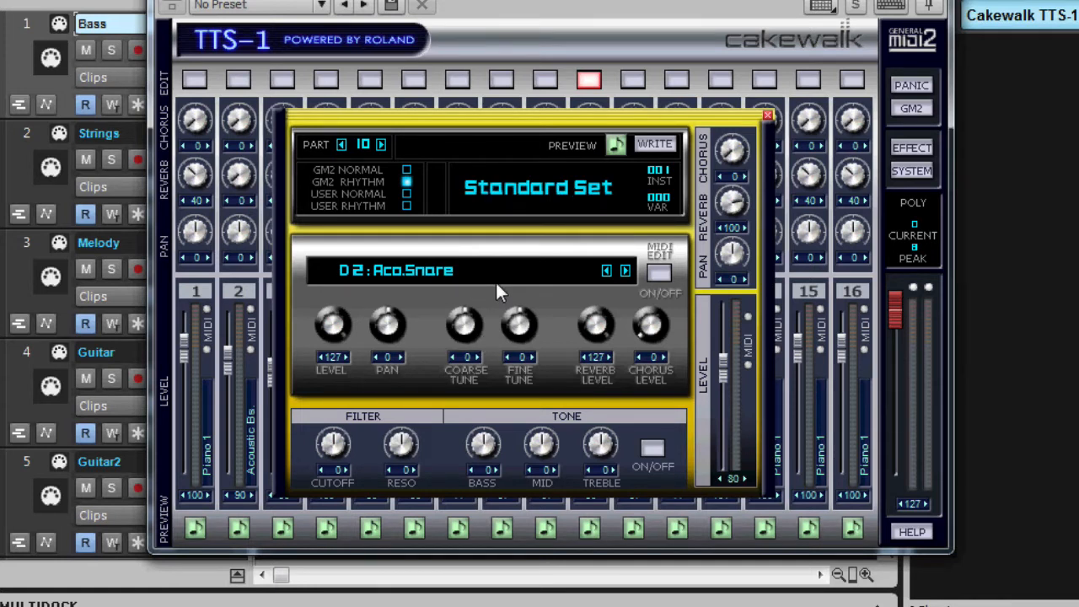
{"action": "left_click", "coordinate": [543, 193]}
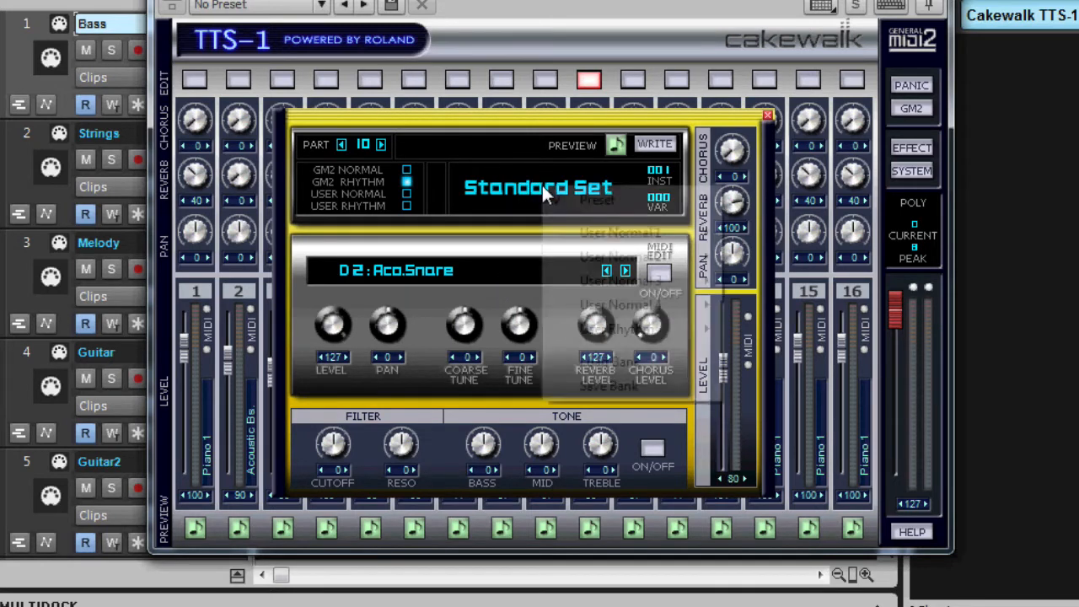
{"action": "mouse_move", "coordinate": [602, 208]}
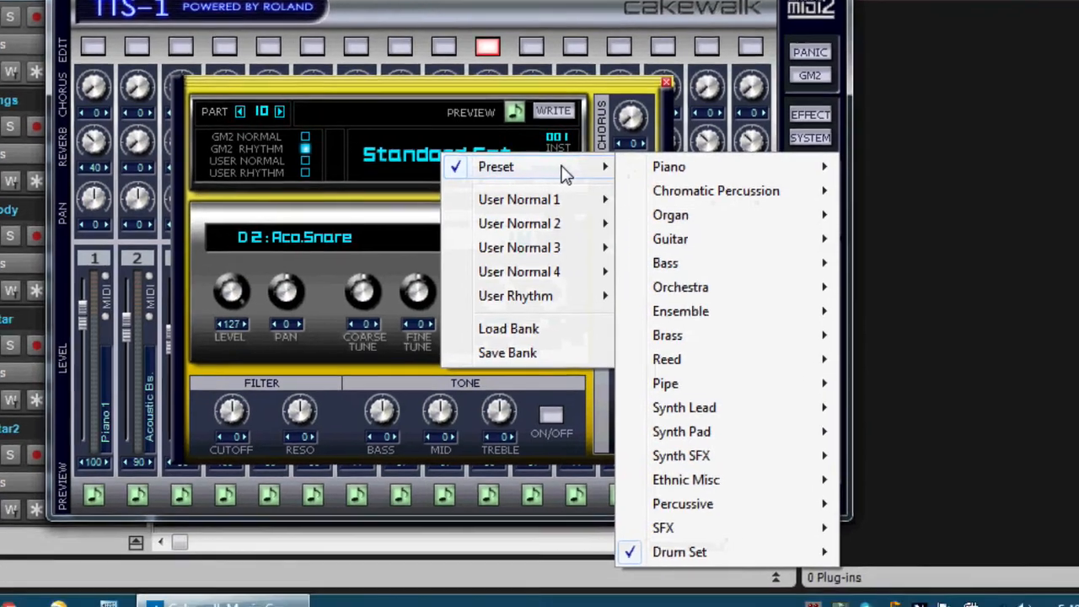
{"action": "mouse_move", "coordinate": [631, 540]}
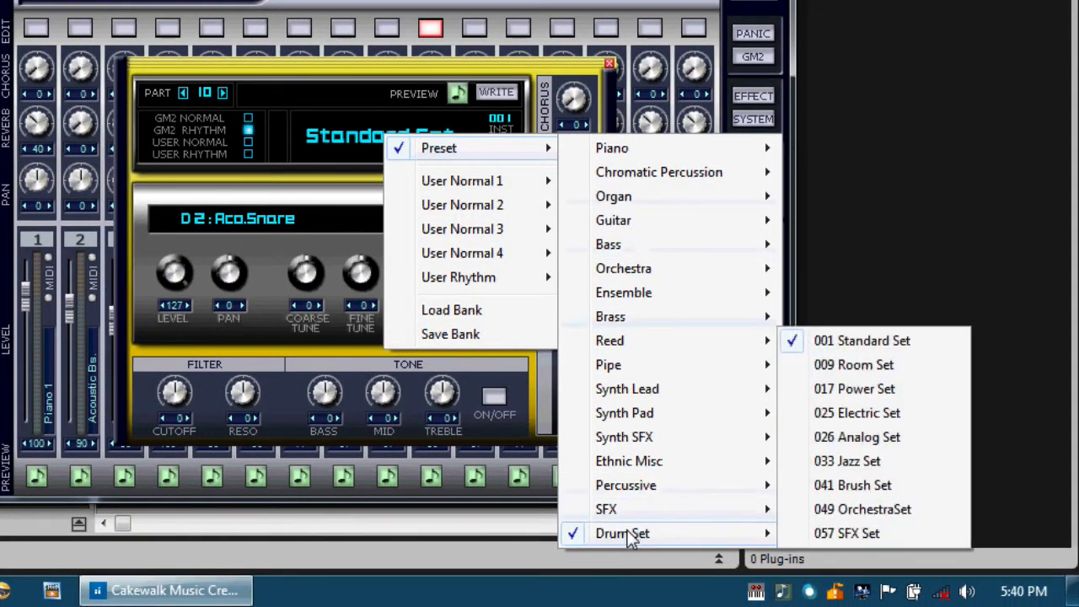
{"action": "left_click", "coordinate": [826, 462]}
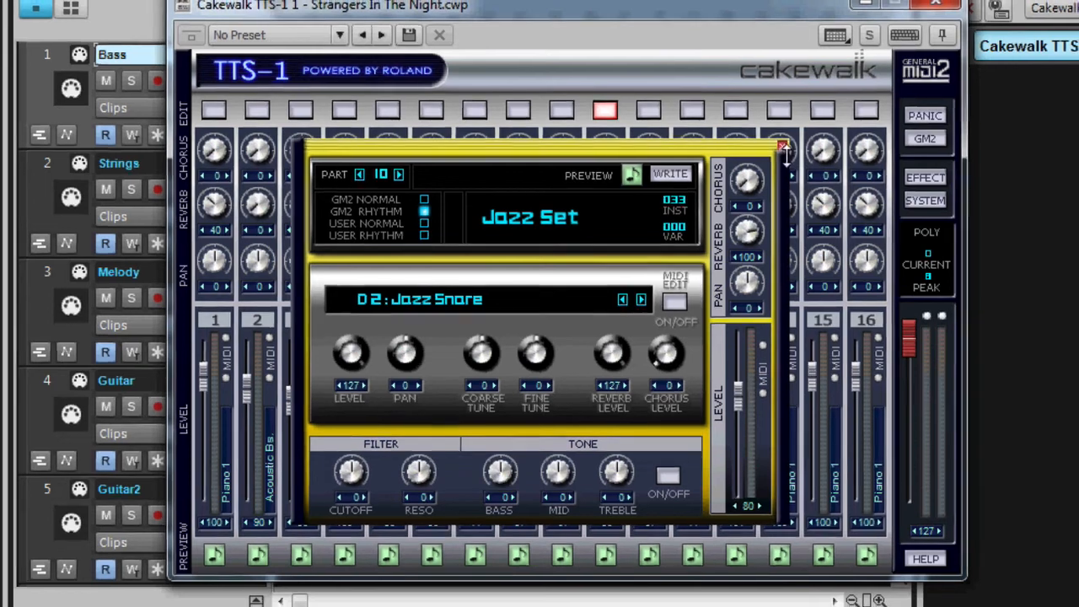
{"action": "left_click", "coordinate": [785, 147]}
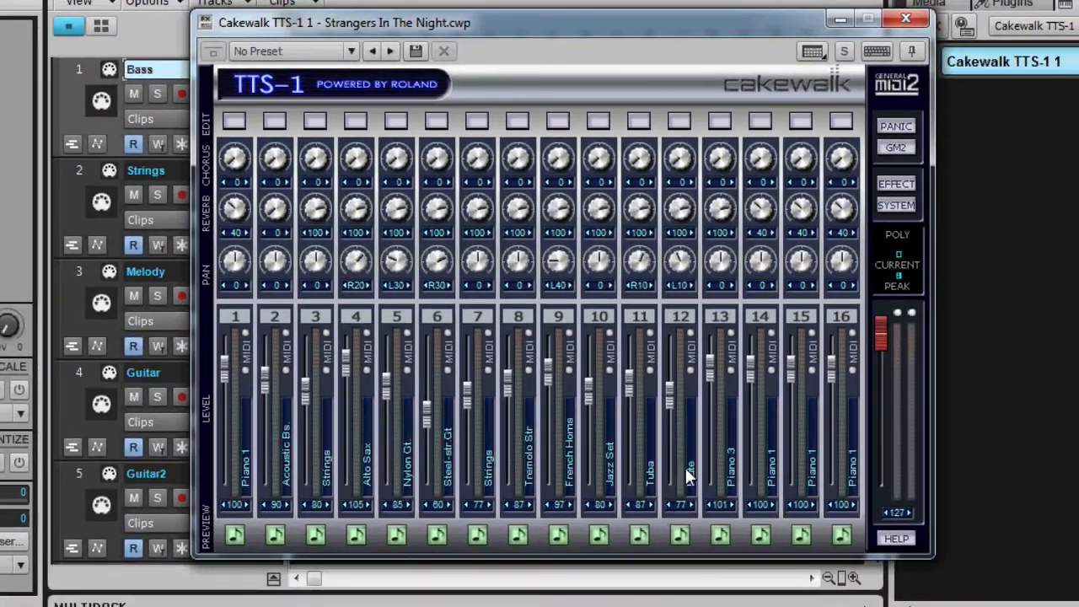
{"action": "left_click", "coordinate": [600, 537]}
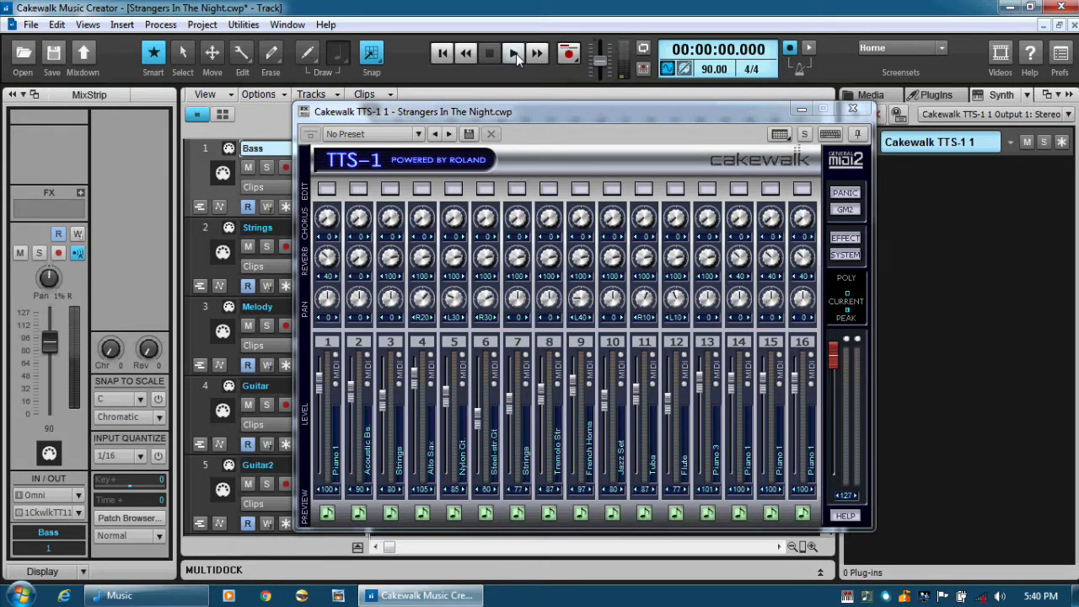
Step: Lower the TTS-1 master level to 113 while the song plays, and stop playback
{"action": "left_click", "coordinate": [516, 53]}
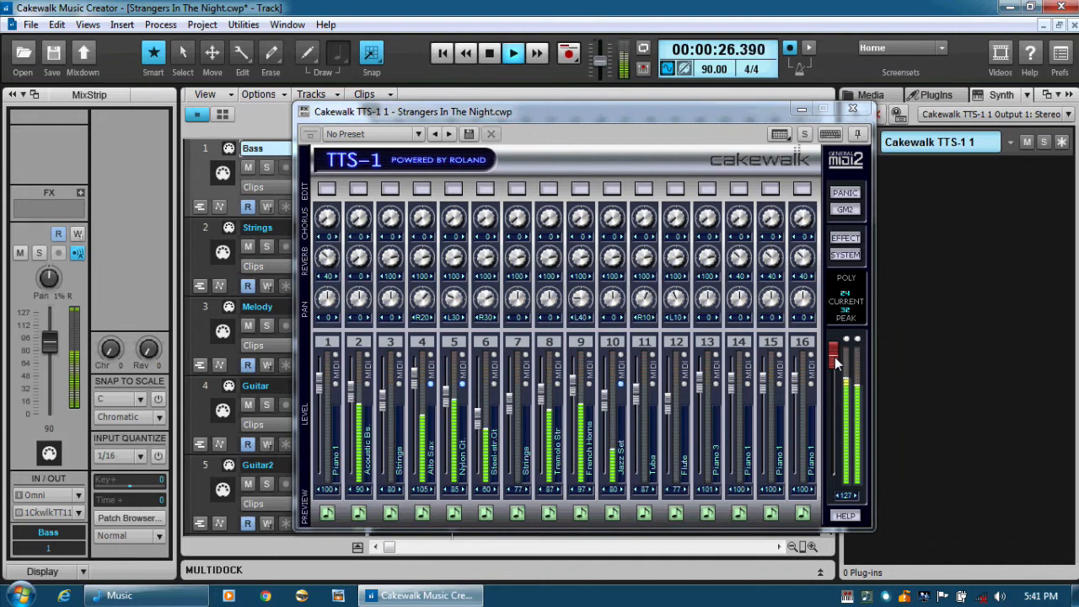
{"action": "left_click_drag", "start_coordinate": [835, 362], "coordinate": [834, 373]}
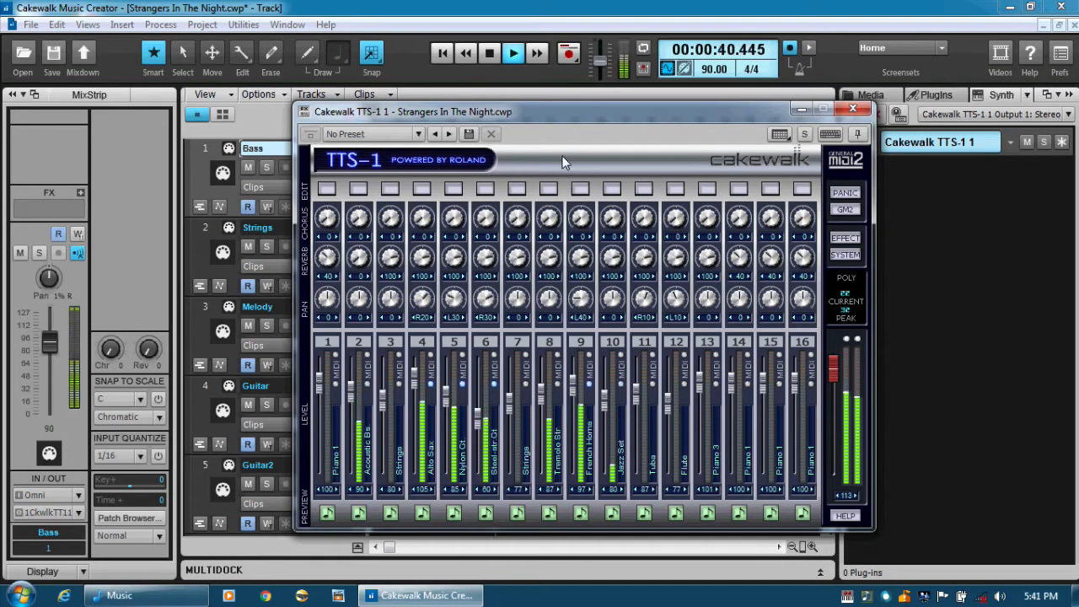
{"action": "left_click", "coordinate": [490, 53]}
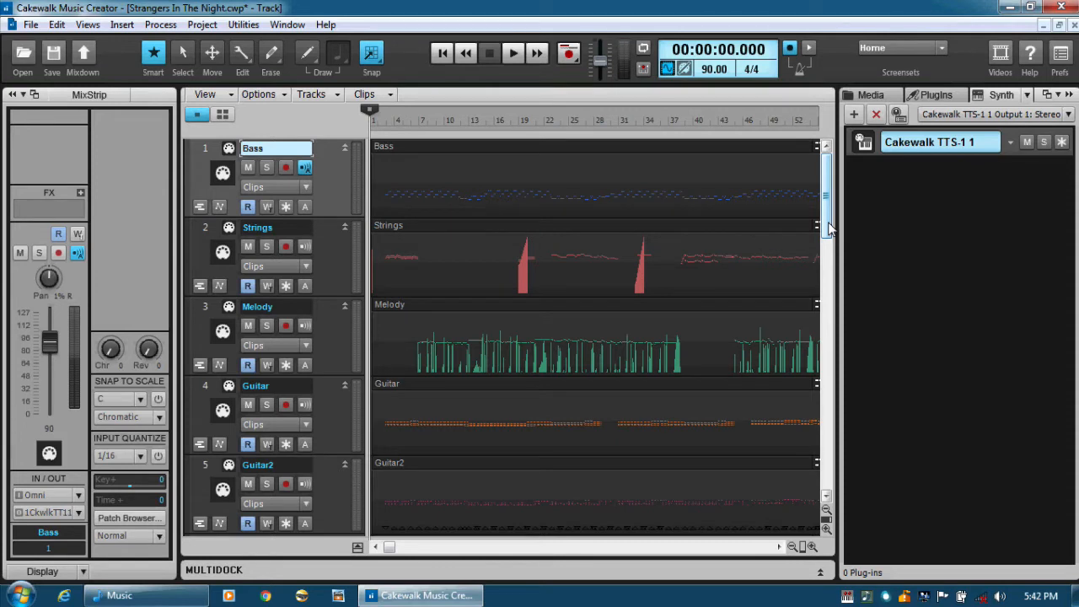
Step: Play the song and mute and unmute track 13, the first Cakewalk TTS-1 output track
{"action": "left_click_drag", "start_coordinate": [829, 228], "coordinate": [847, 425]}
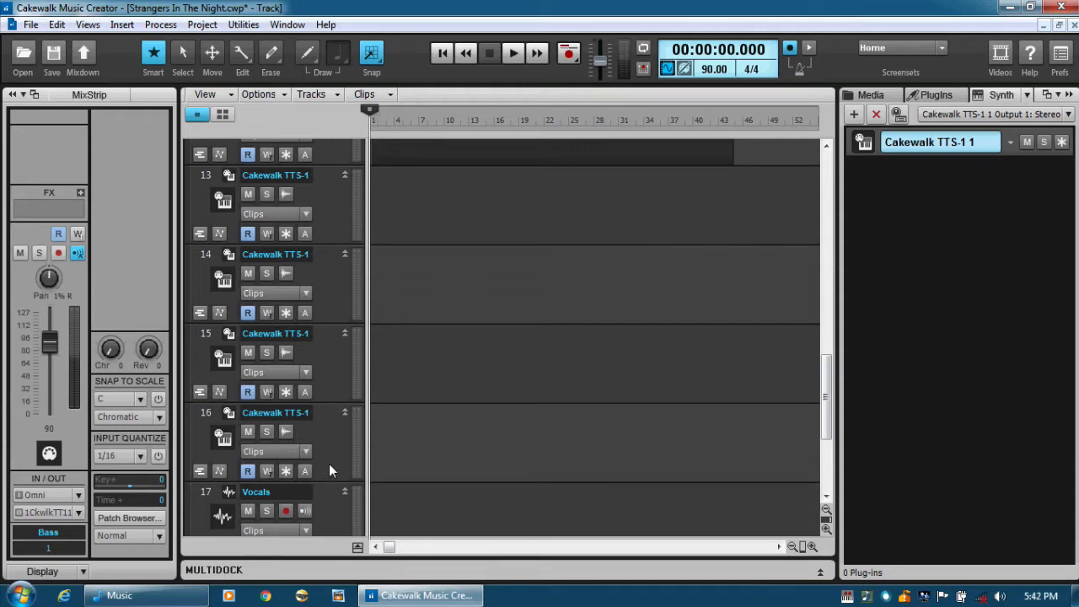
{"action": "left_click", "coordinate": [514, 54]}
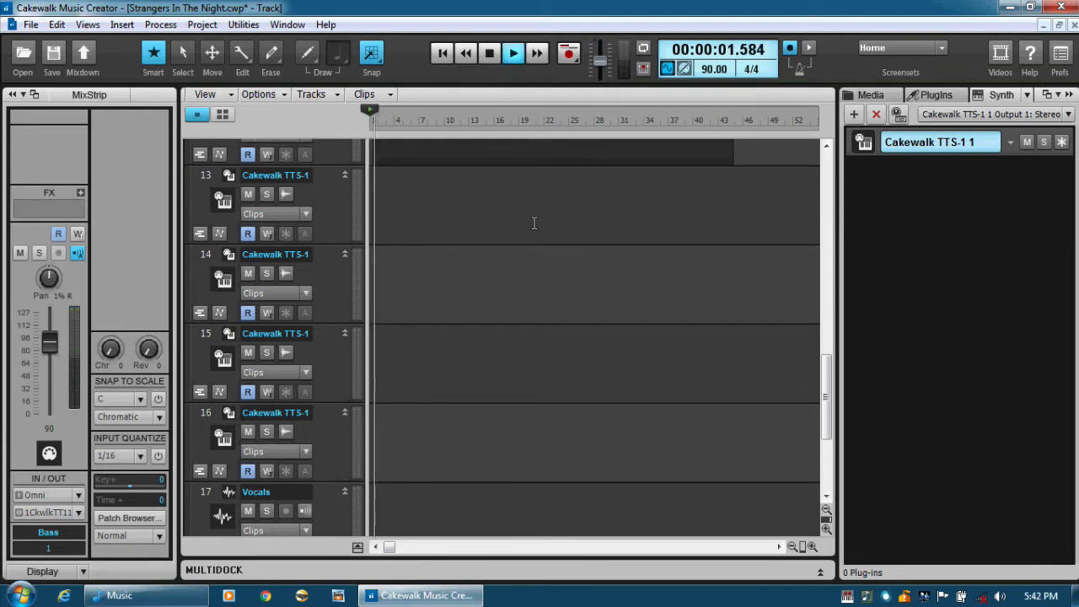
{"action": "left_click", "coordinate": [330, 205]}
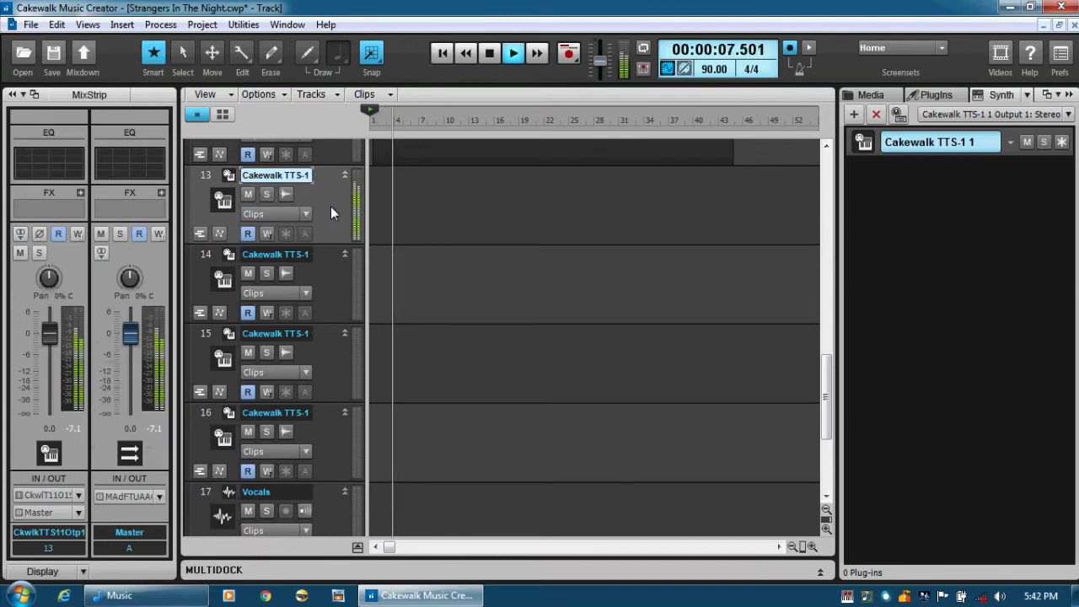
{"action": "left_click", "coordinate": [249, 194]}
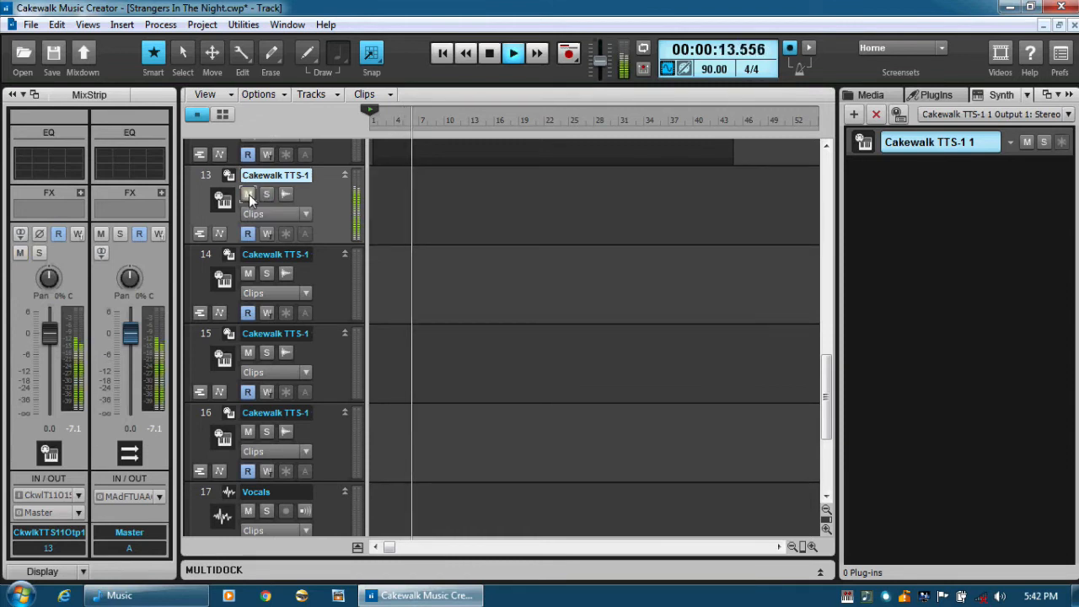
{"action": "left_click", "coordinate": [248, 194]}
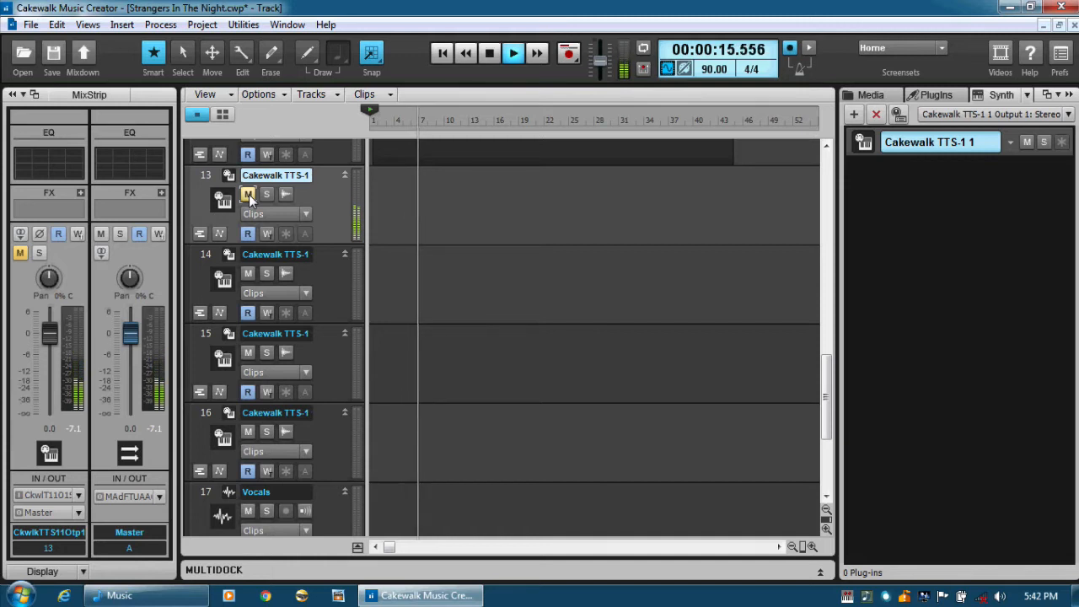
{"action": "left_click", "coordinate": [248, 194]}
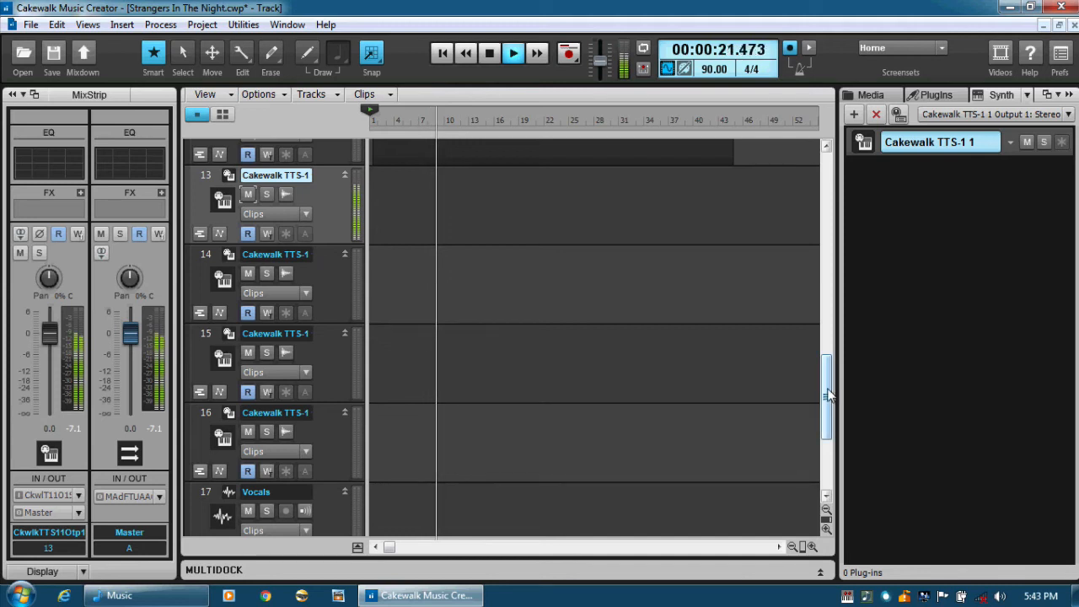
Step: Lower the Melody track's volume to 55 during playback
{"action": "left_click_drag", "start_coordinate": [828, 394], "coordinate": [823, 190]}
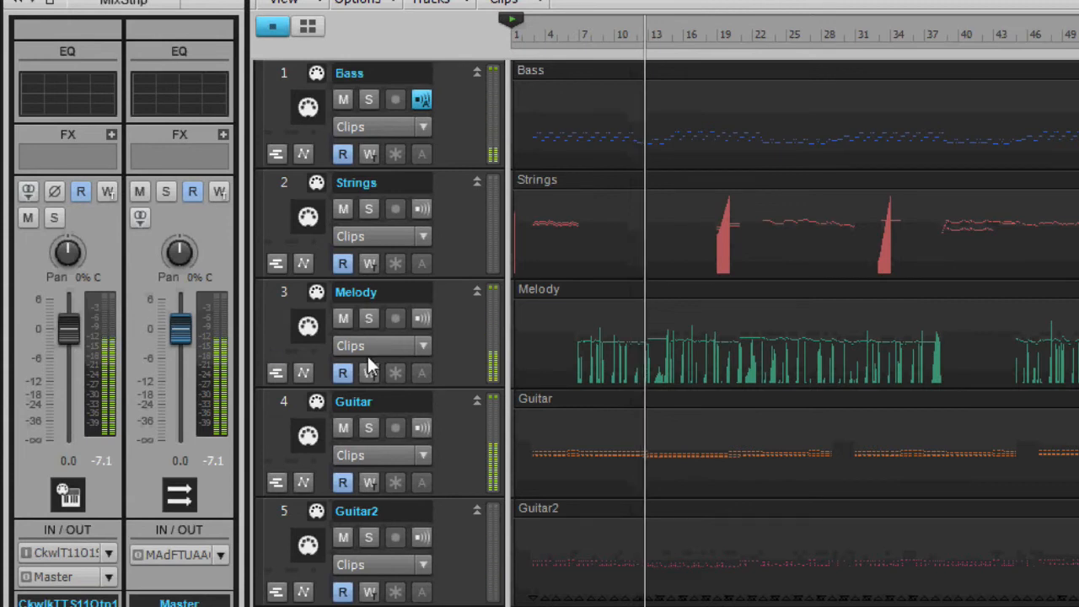
{"action": "left_click", "coordinate": [447, 345]}
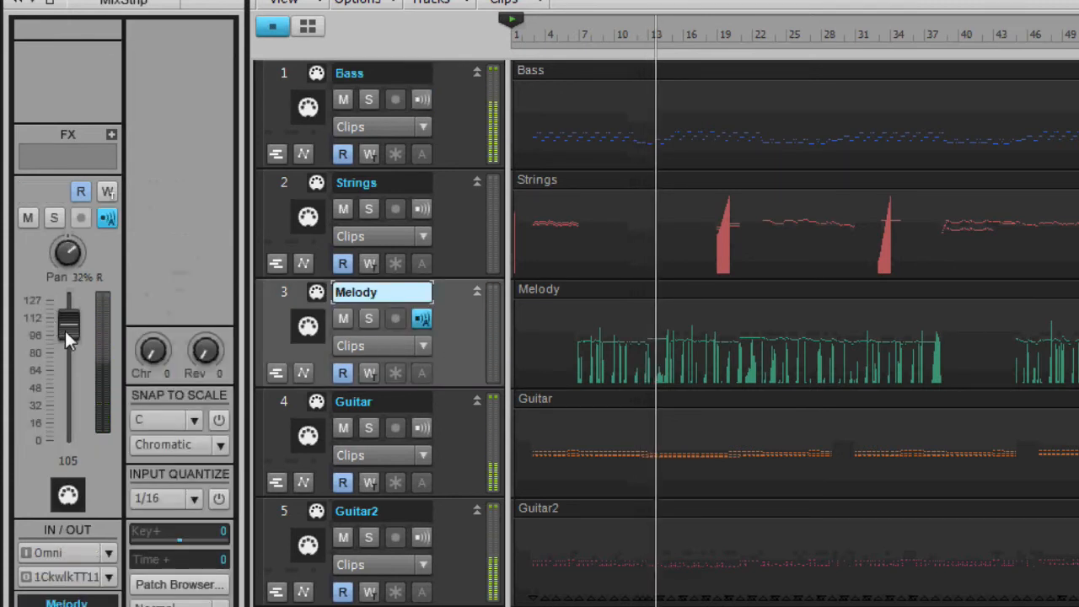
{"action": "mouse_move", "coordinate": [65, 329]}
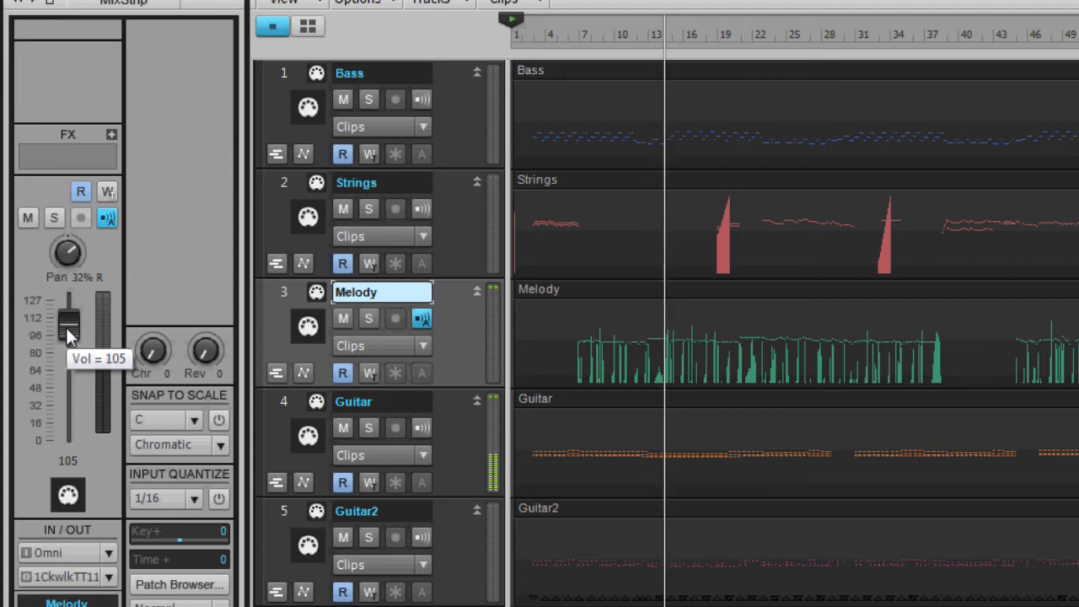
{"action": "left_click_drag", "start_coordinate": [65, 327], "coordinate": [68, 381]}
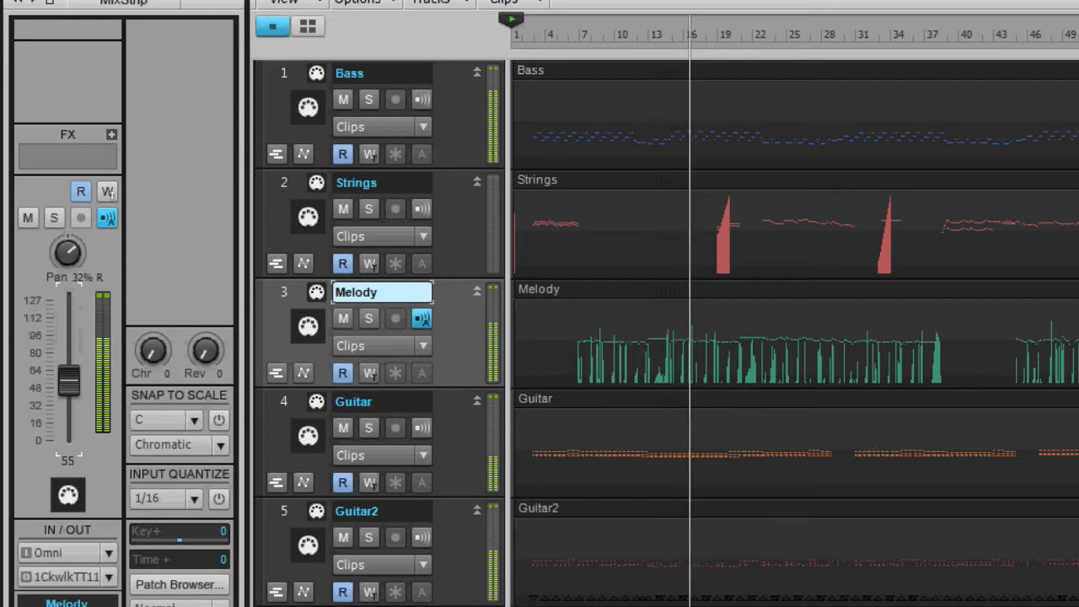
Step: Raise the Melody track's volume to 69 during playback and stop the song
{"action": "mouse_move", "coordinate": [67, 381]}
{"action": "left_mouse_down"}
{"action": "mouse_move", "coordinate": [68, 438]}
{"action": "mouse_move", "coordinate": [68, 308]}
{"action": "mouse_move", "coordinate": [68, 365]}
{"action": "left_mouse_up"}
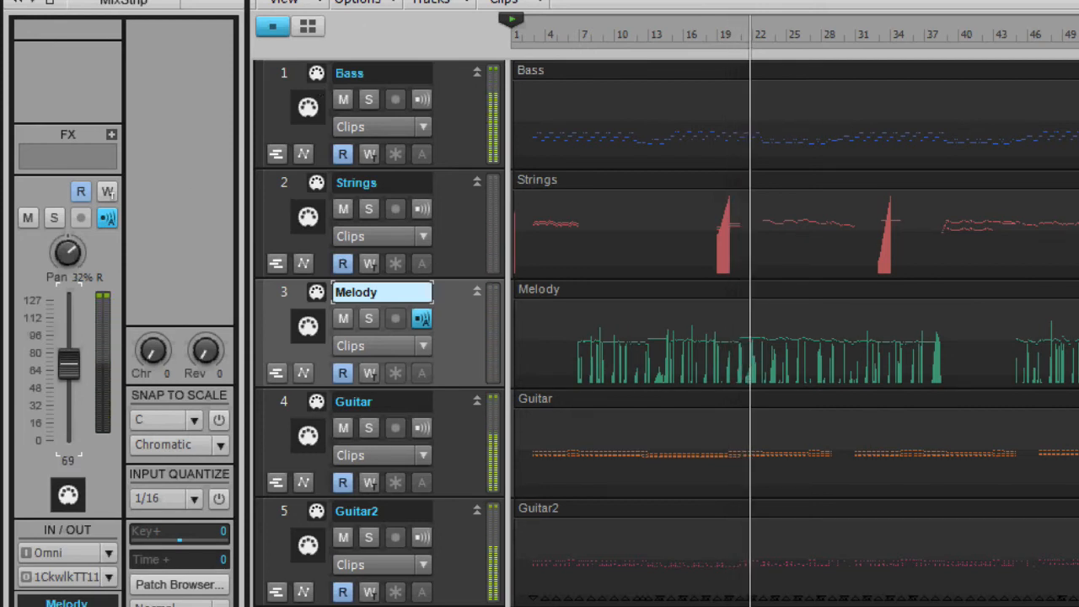
{"action": "key", "text": "space"}
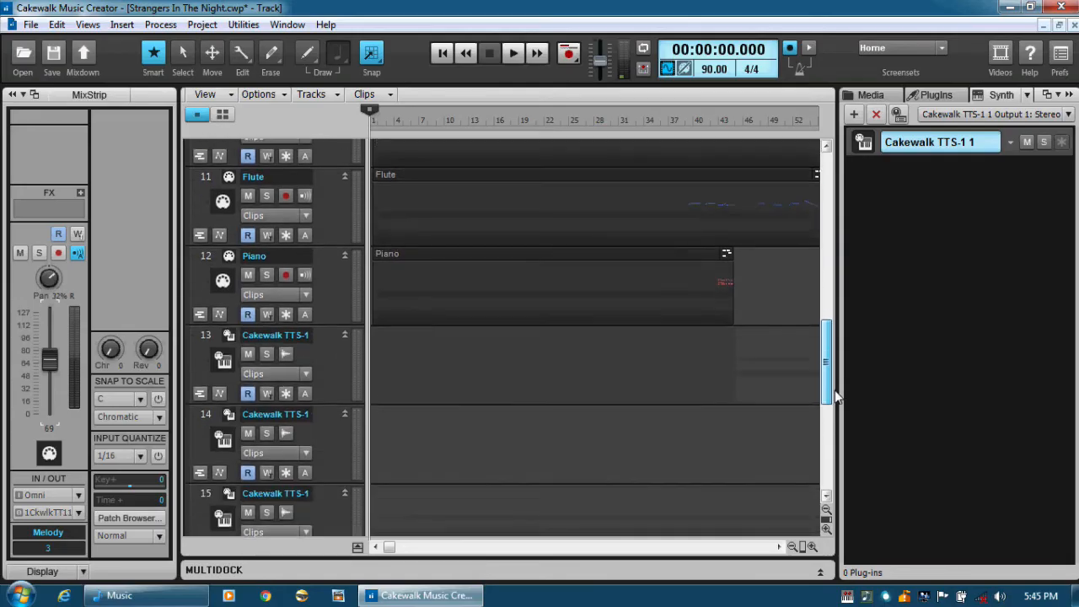
Step: Select the Vocals audio track, track 17, and arm it for recording
{"action": "scroll", "coordinate": [834, 450], "scroll_direction": "down", "scroll_amount": 5}
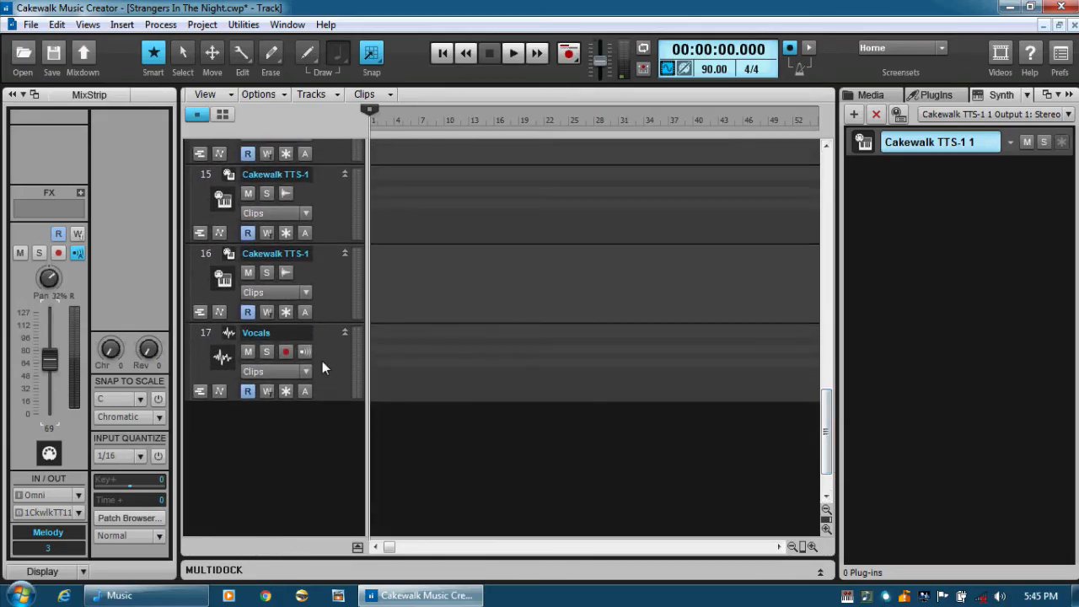
{"action": "left_click", "coordinate": [322, 360]}
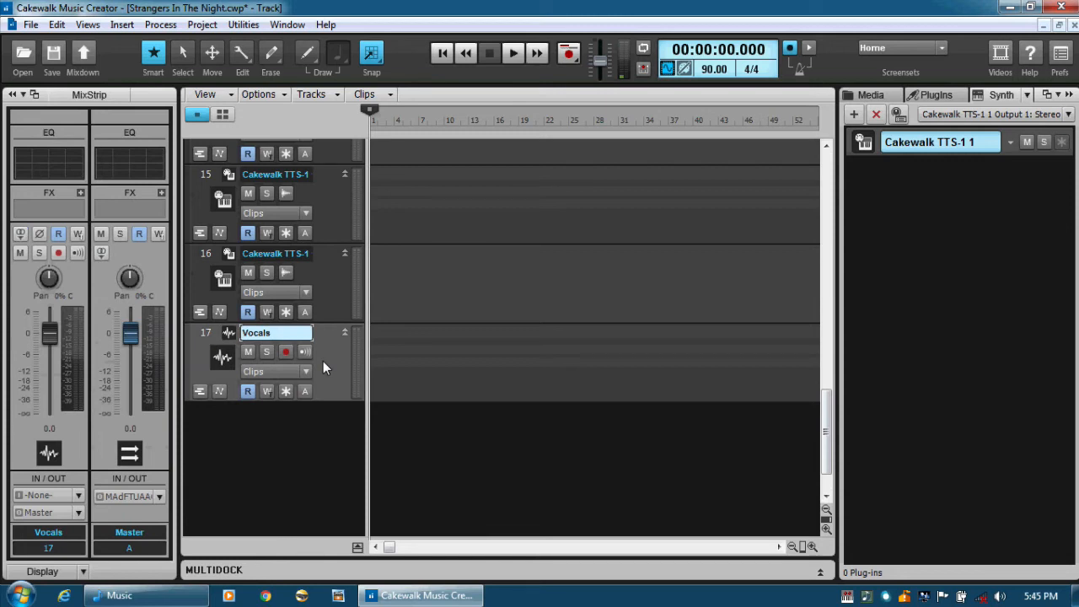
{"action": "left_click", "coordinate": [286, 352]}
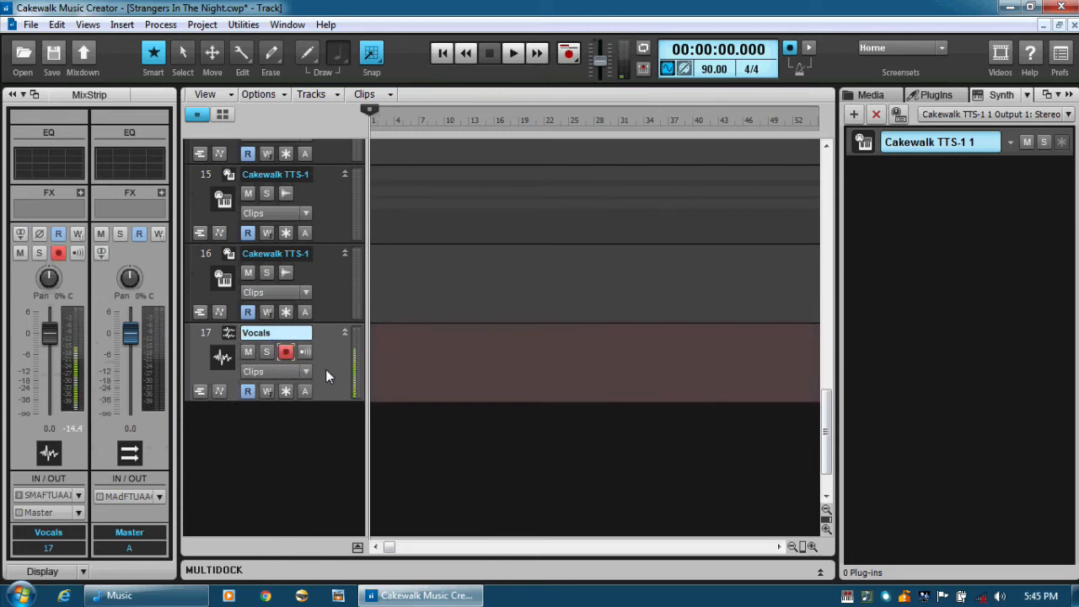
Step: Switch the Vocals track to mono and set its input to Left M-Audio Fast Track Ultra ASIO Analog In 1
{"action": "left_click", "coordinate": [75, 497]}
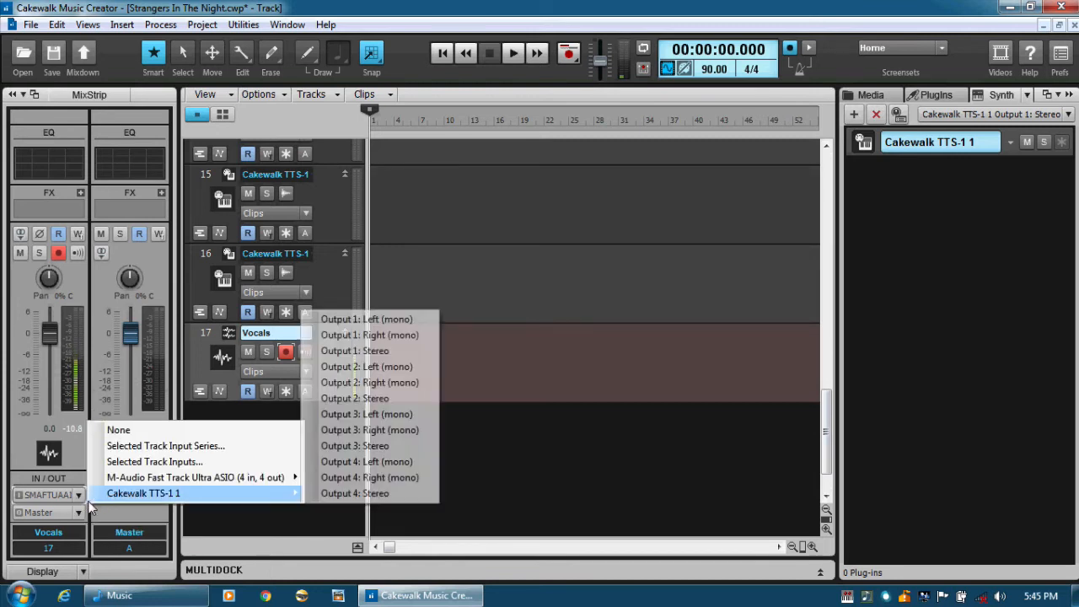
{"action": "left_click", "coordinate": [21, 236]}
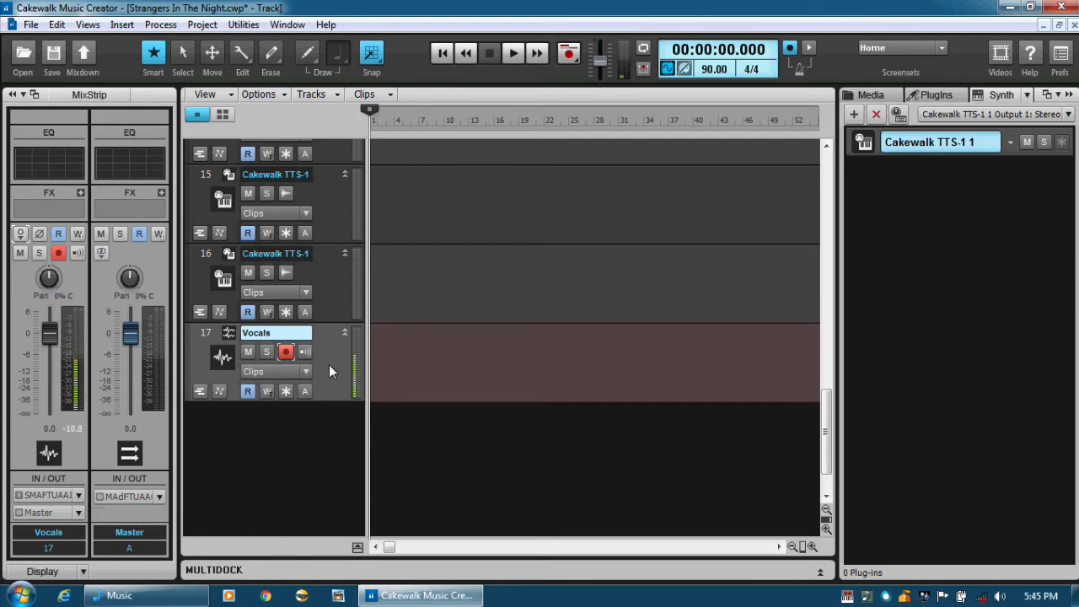
{"action": "left_click", "coordinate": [75, 498]}
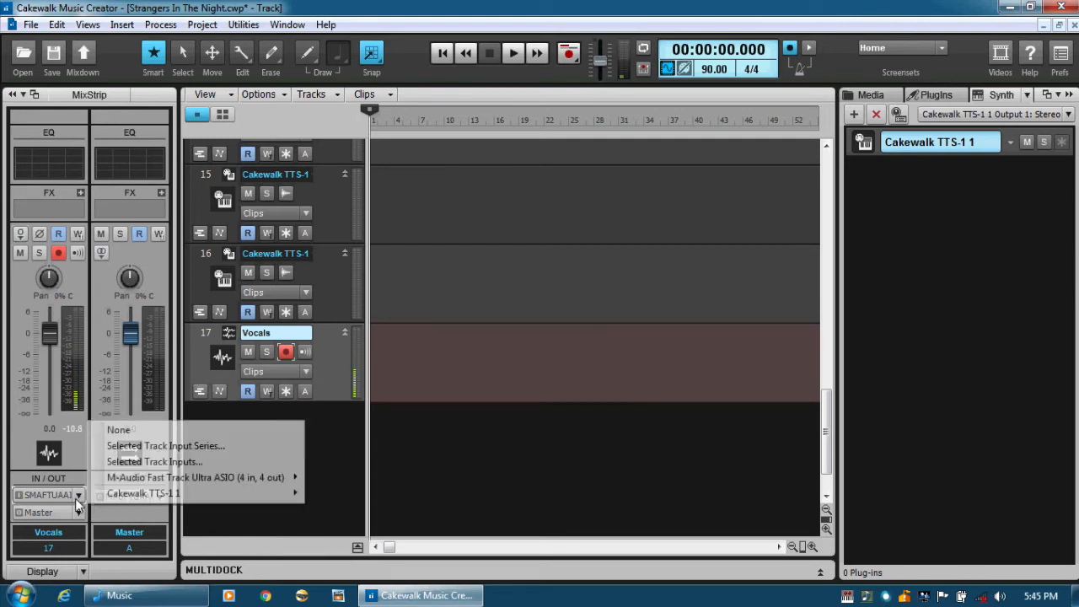
{"action": "mouse_move", "coordinate": [264, 481]}
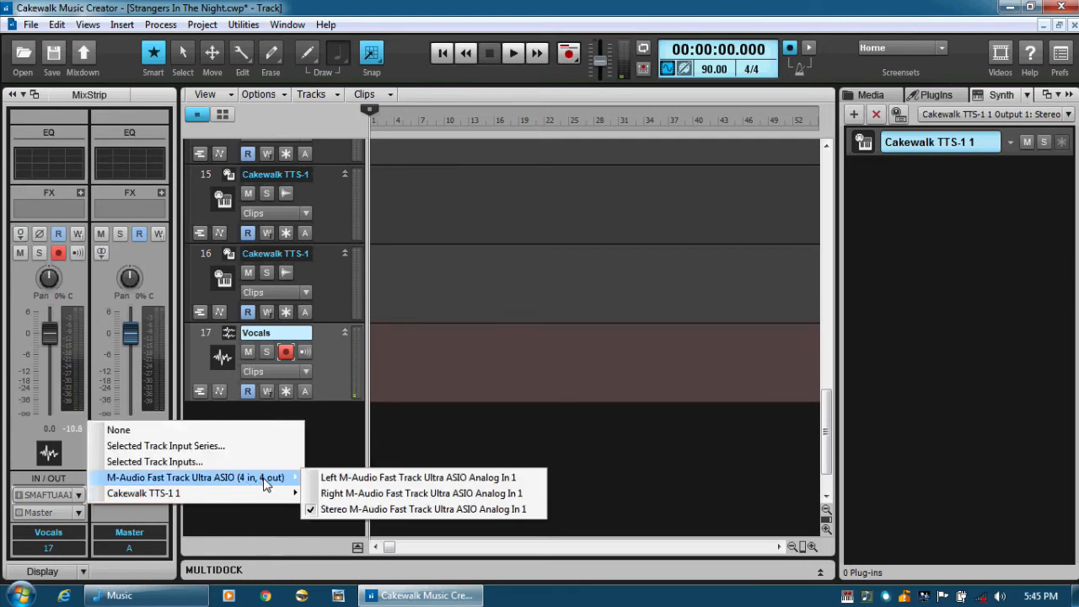
{"action": "left_click", "coordinate": [405, 477]}
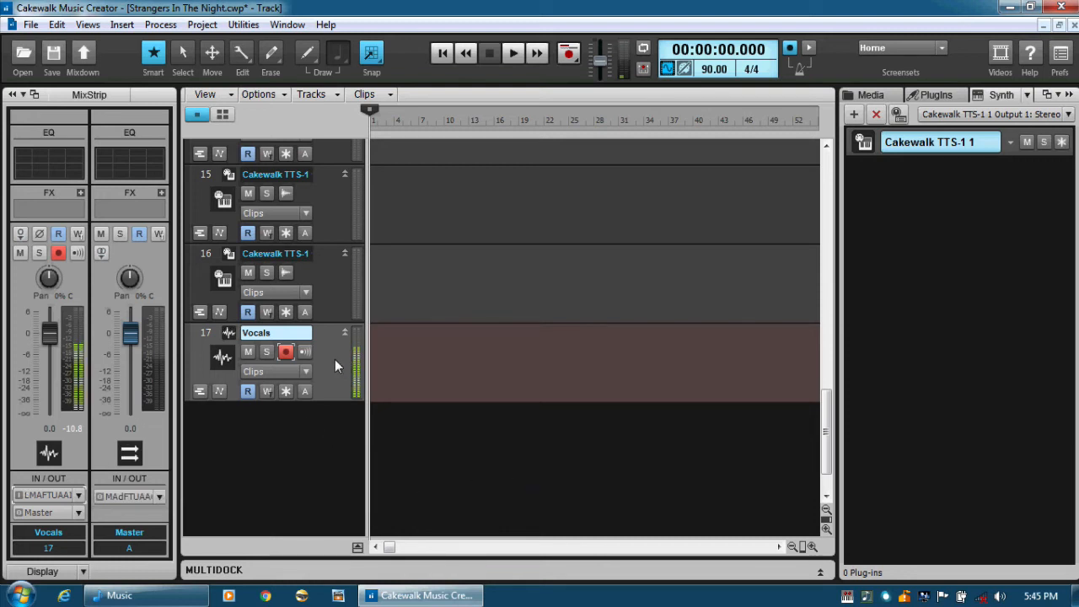
Step: Record a vocal take on the Vocals track from the song's start and stop recording at about 2:54
{"action": "left_click", "coordinate": [568, 55]}
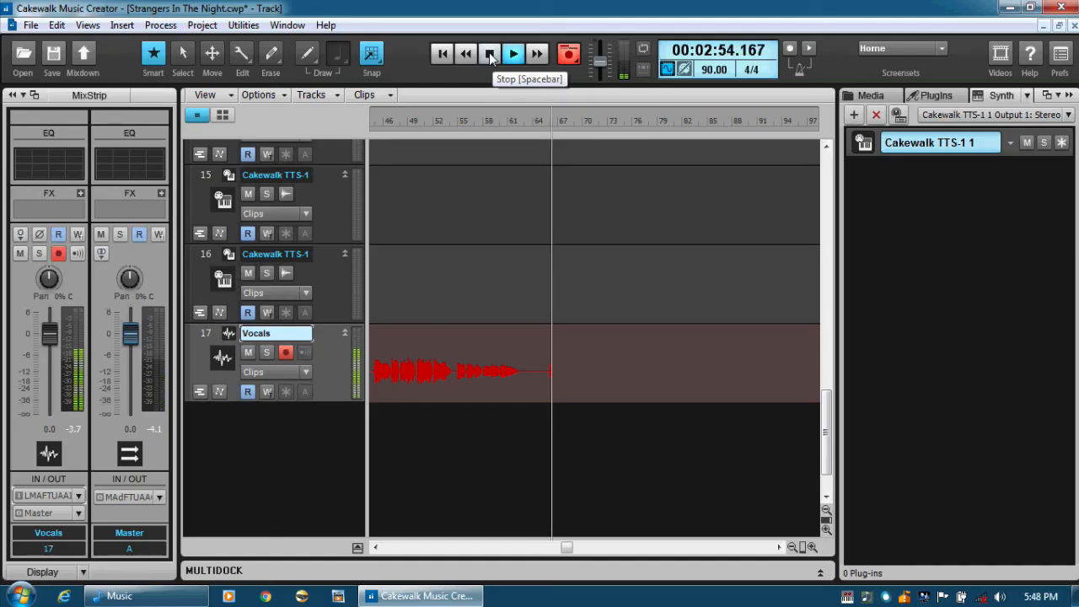
{"action": "left_click", "coordinate": [489, 52]}
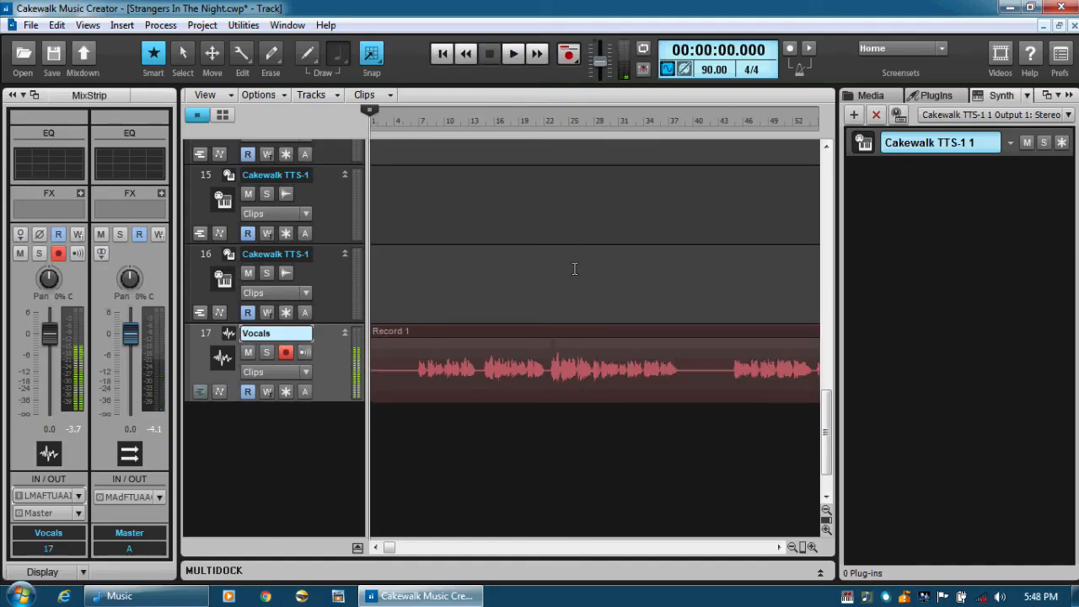